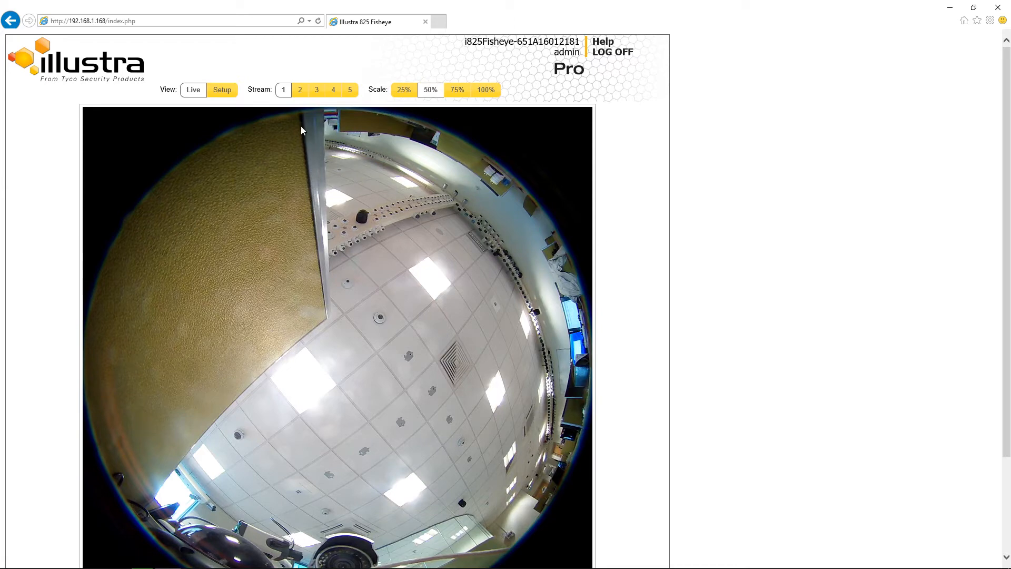
In the camera setup, set the camera's friendly name to the owner's first name followed by "825 FE" and apply it.
left_click(227, 91)
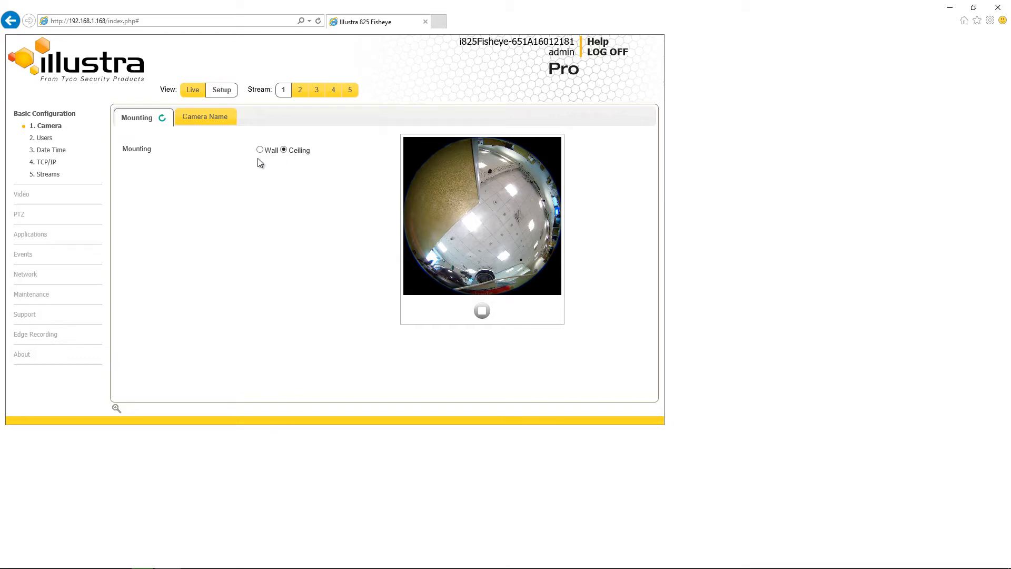
left_click(206, 119)
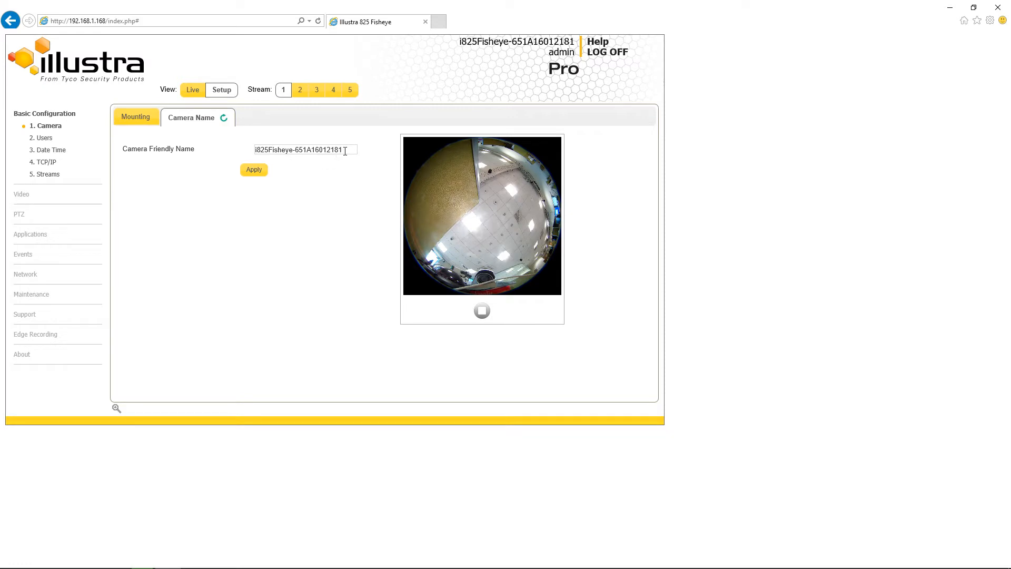
left_click_drag(345, 151, 194, 147)
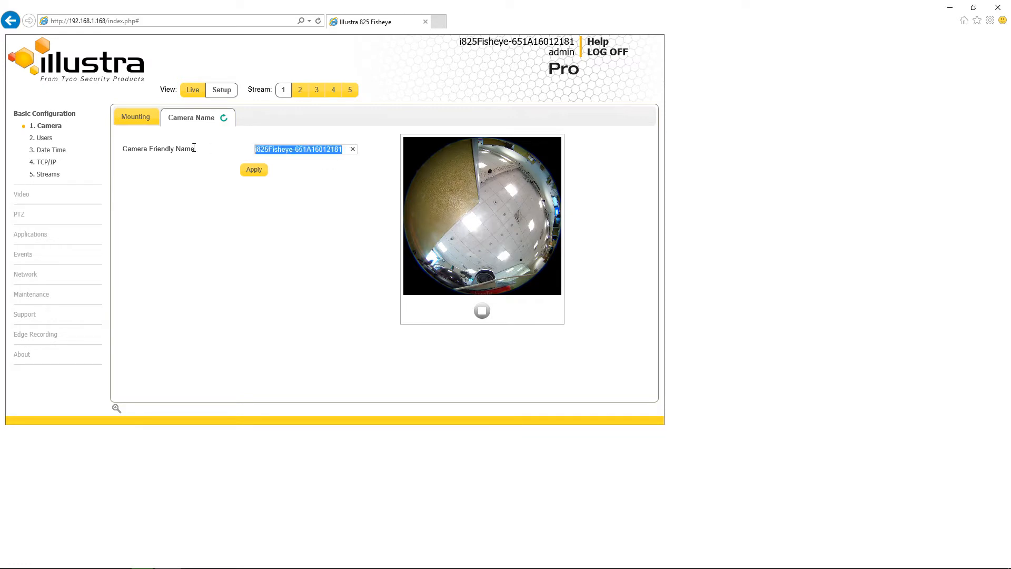
type("Chri")
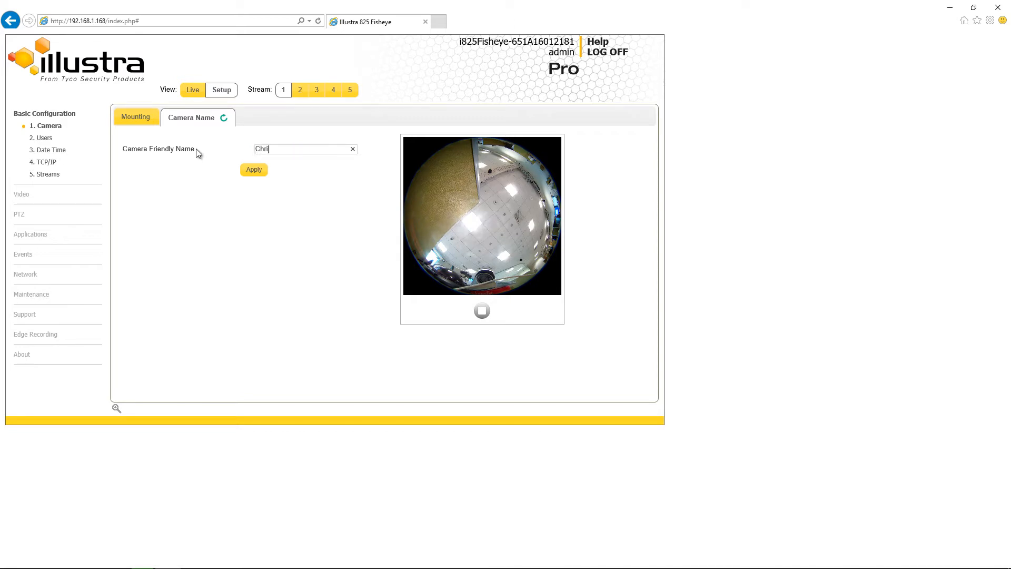
type("s 825 FE")
left_click(254, 170)
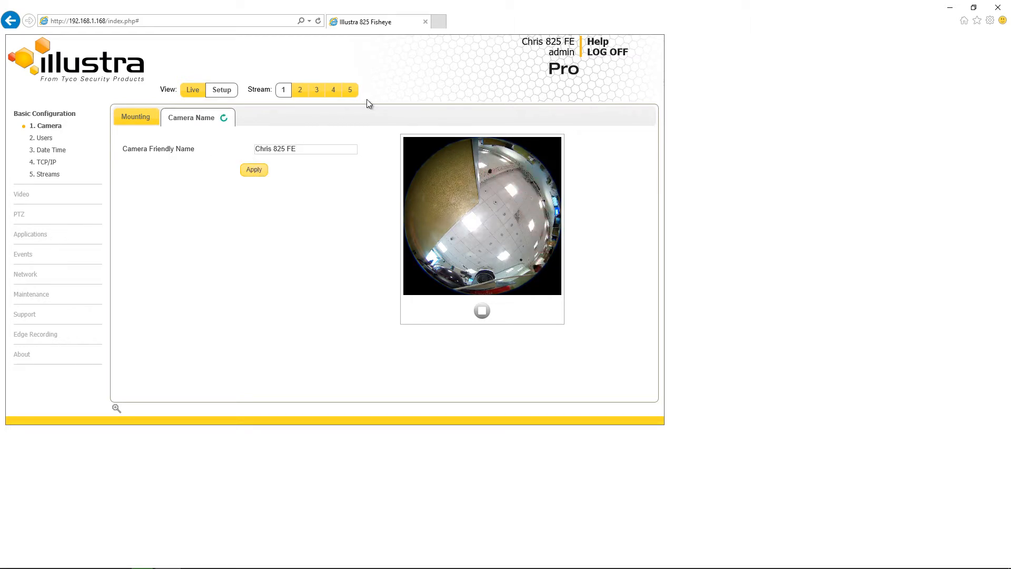
left_click_drag(524, 42, 575, 43)
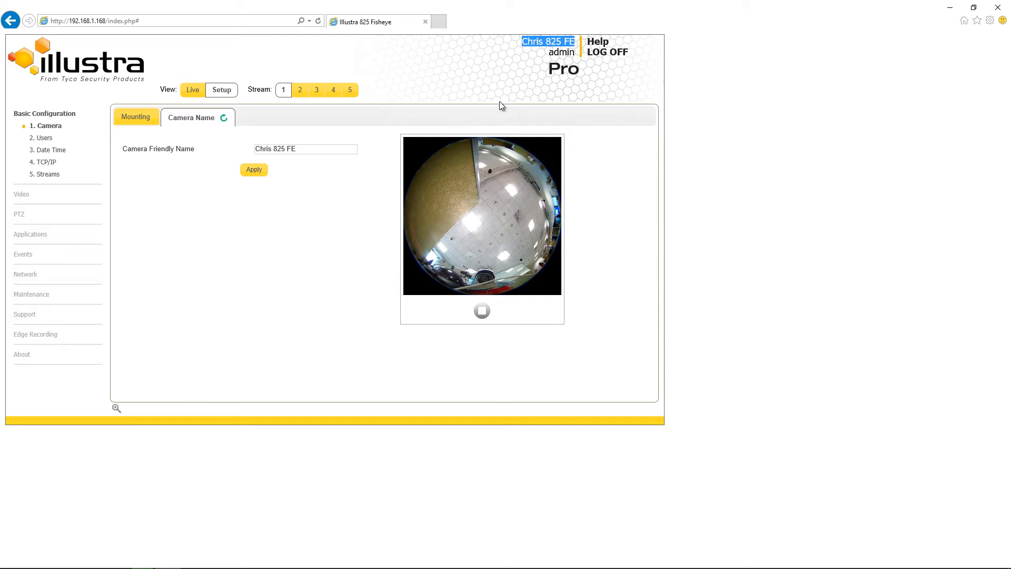
left_click(507, 65)
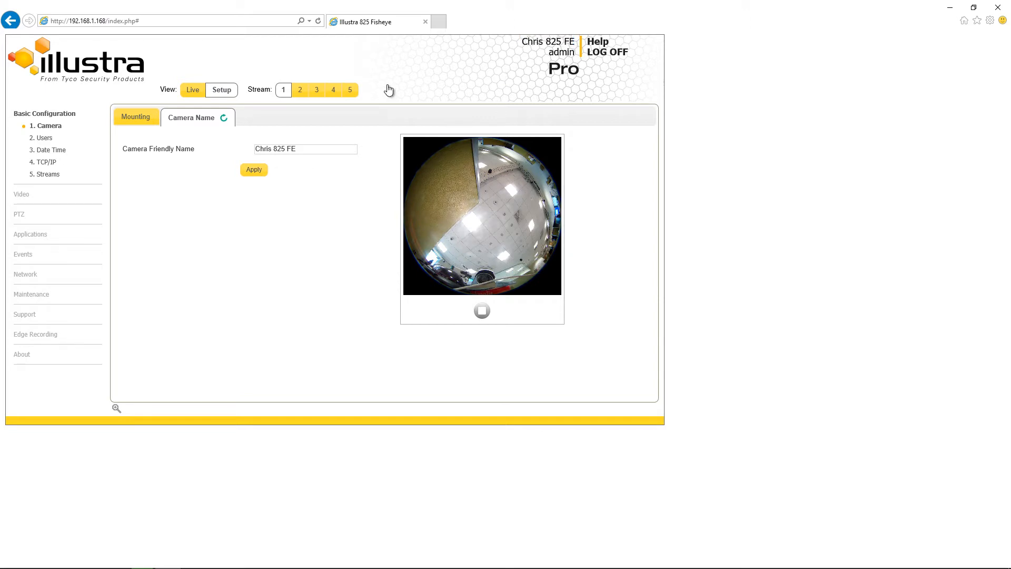
Add a camera user with the person's first name as logon name, the operator role, and a confirmed account password.
left_click(44, 138)
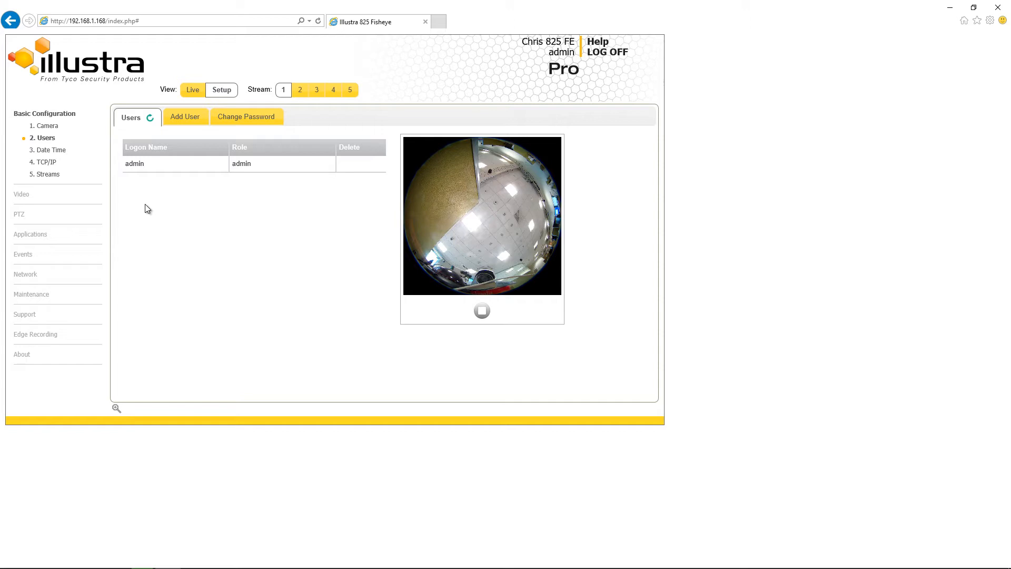
left_click(193, 116)
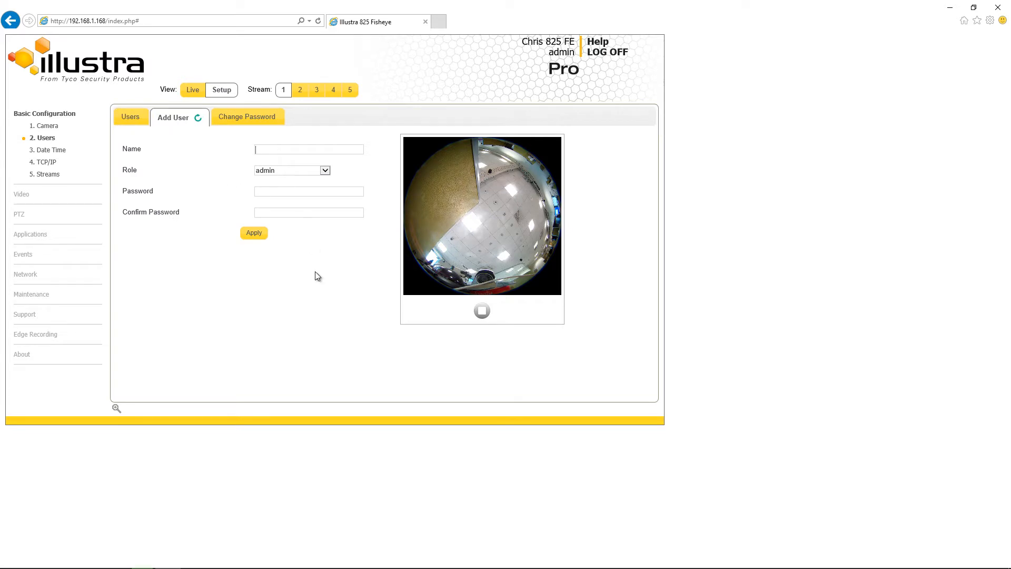
type("chris")
left_click(325, 173)
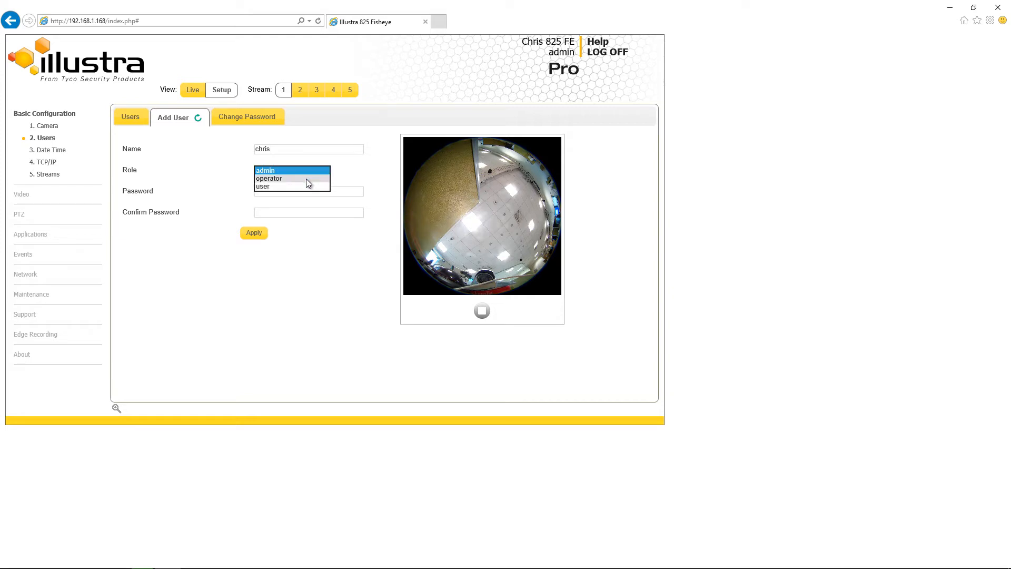
left_click(308, 179)
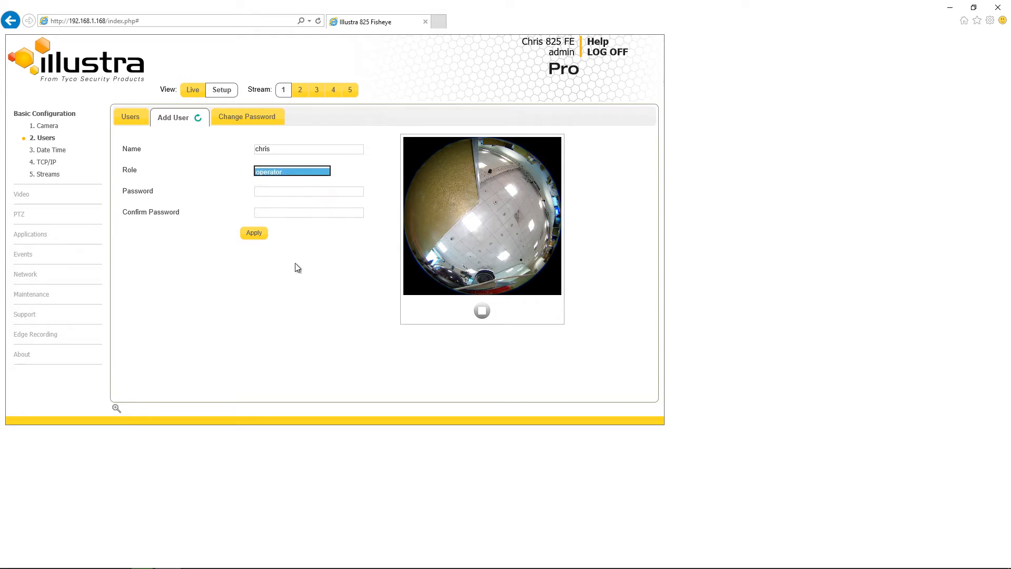
left_click(288, 192)
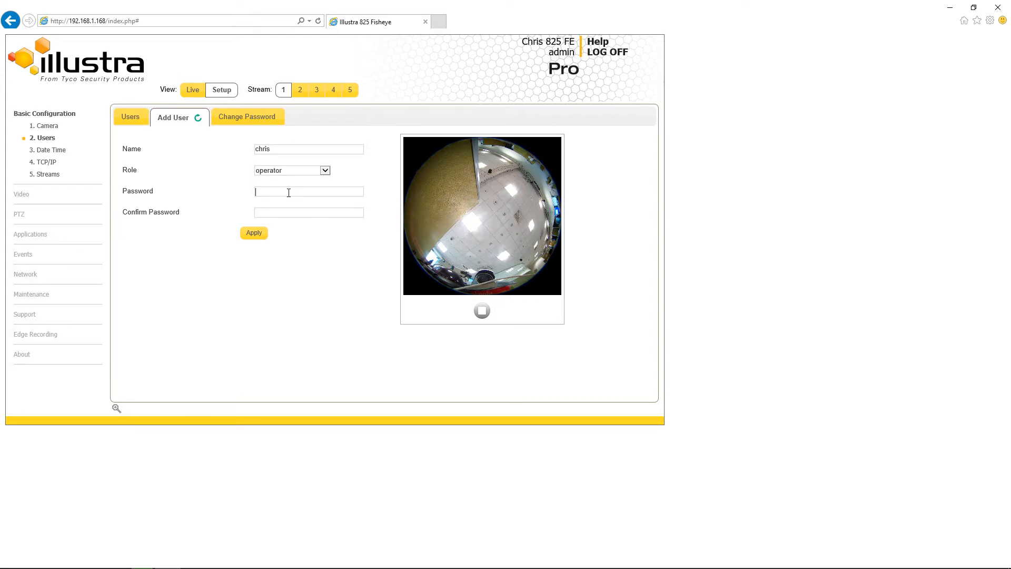
type("****************")
left_click(254, 233)
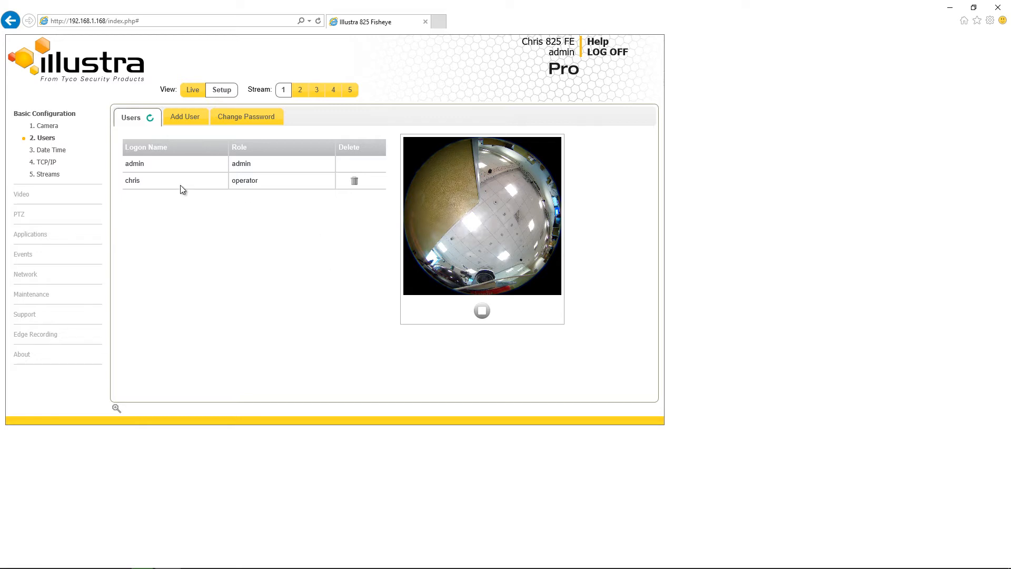
Delete the newly added operator account and view the form for changing the admin password.
left_click(355, 183)
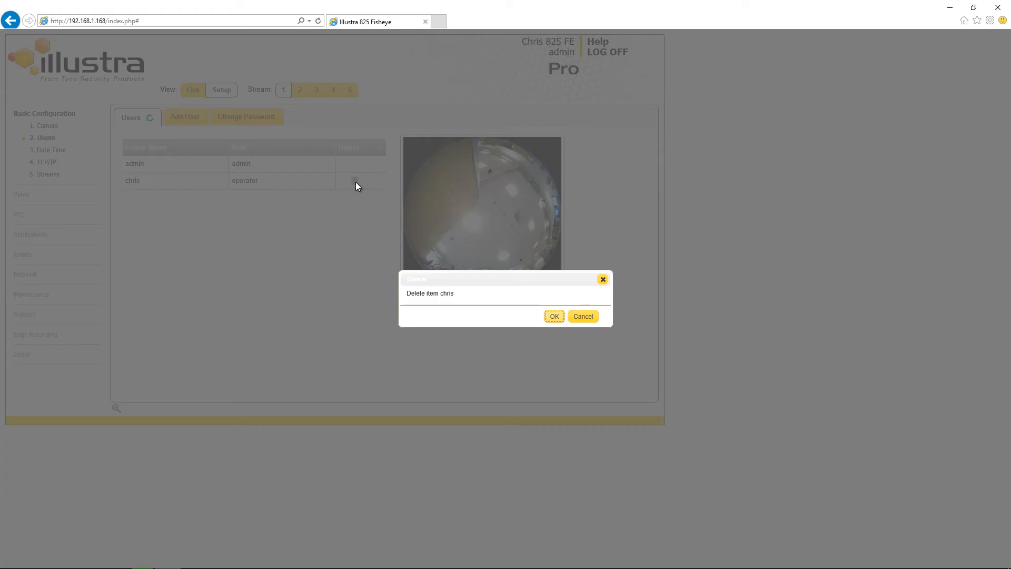
left_click(557, 316)
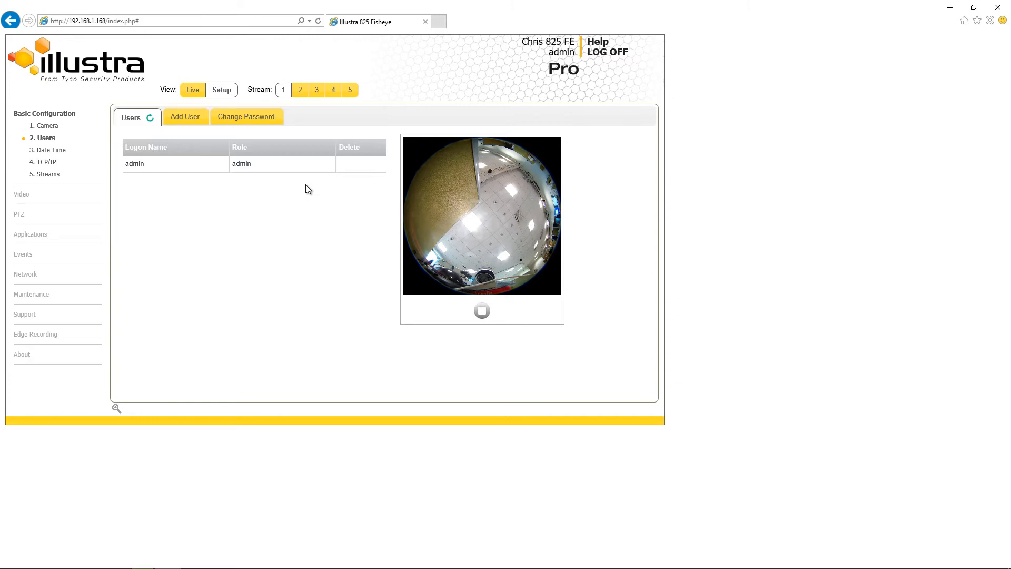
left_click(260, 120)
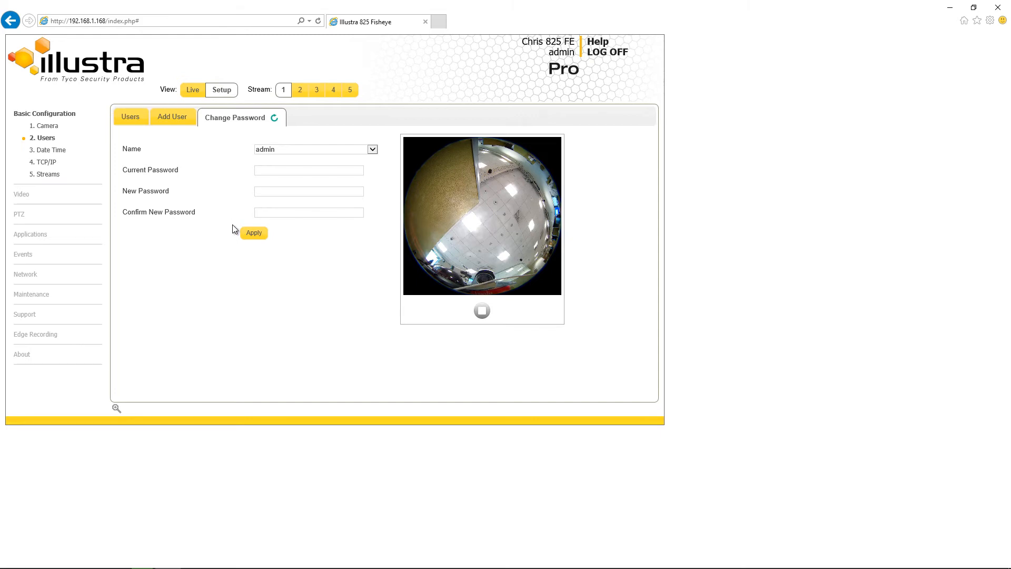
In the date and time settings, keep 24-hour time enabled and choose the YYYY/MM/DD date display format.
left_click(59, 151)
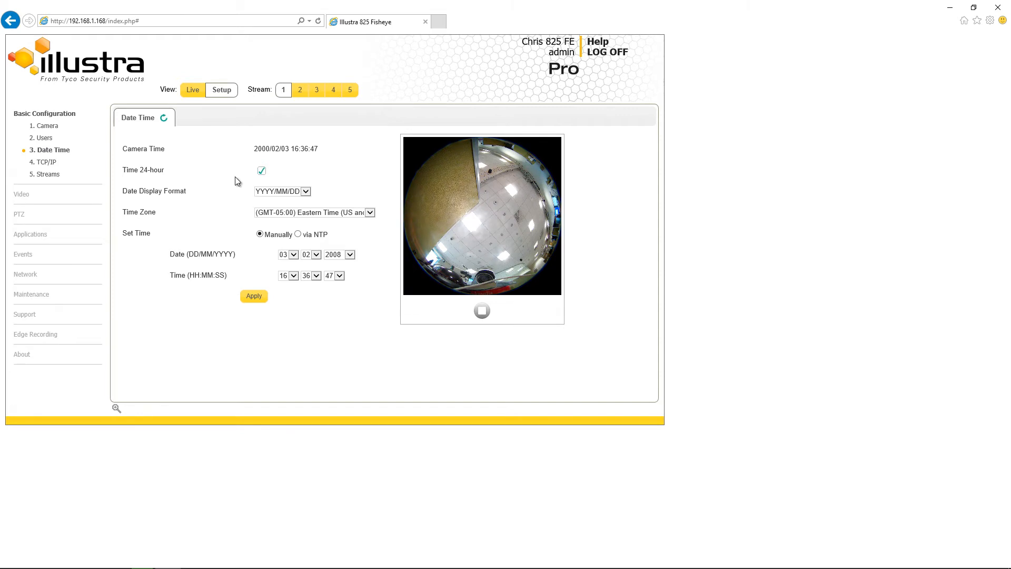
left_click(262, 171)
left_click(261, 172)
left_click(262, 171)
left_click(261, 171)
left_click(307, 192)
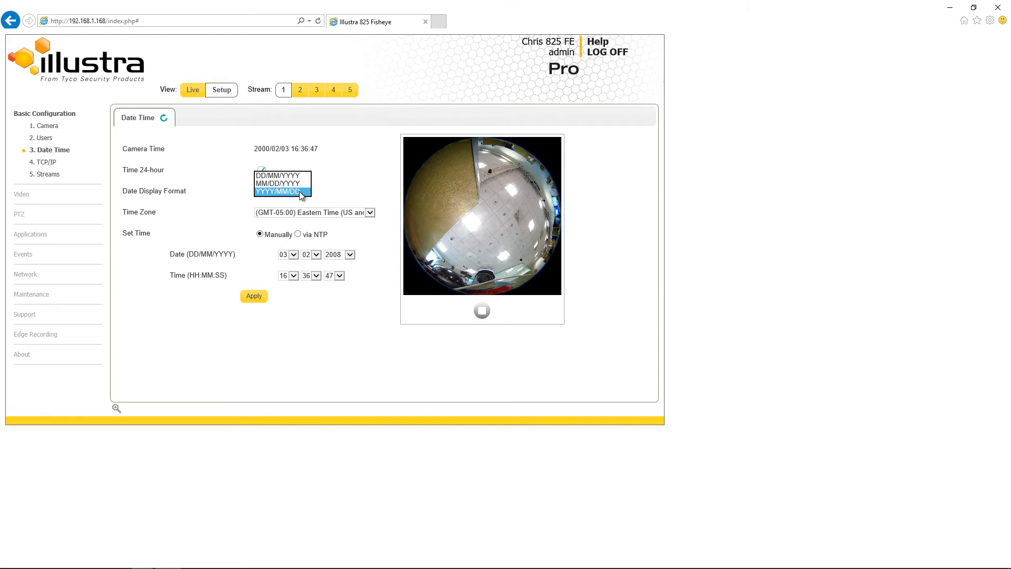
left_click(300, 191)
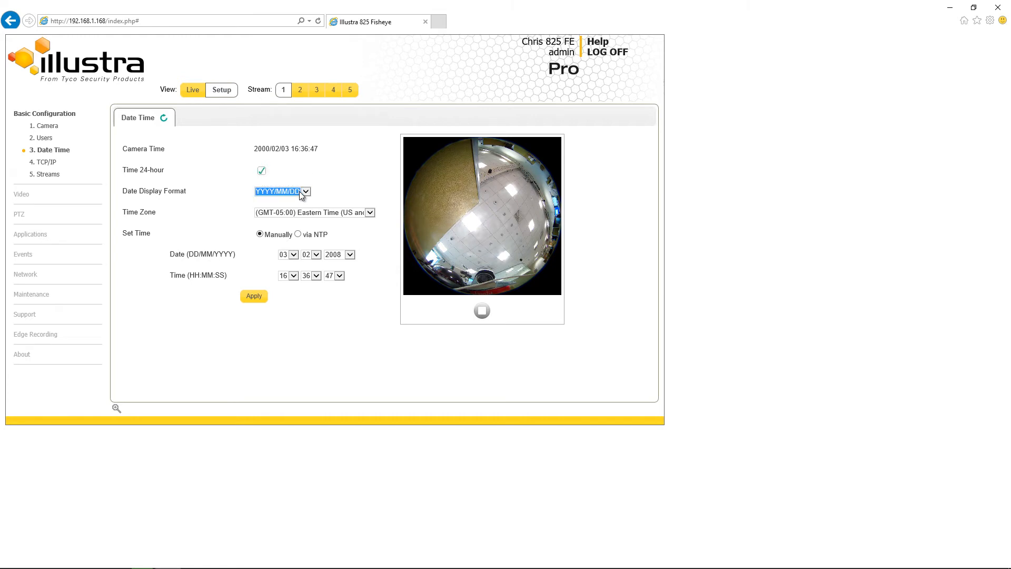
Set the camera's time zone to (GMT) Greenwich Mean Time: Dublin, Edinburgh, Lisbon, London.
left_click(370, 212)
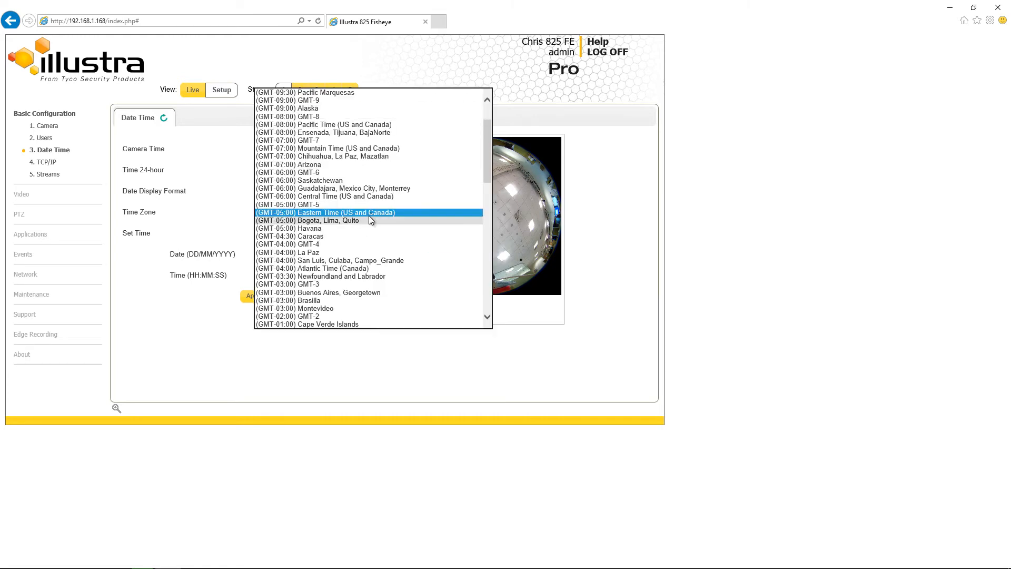
scroll(361, 268, "down", 3)
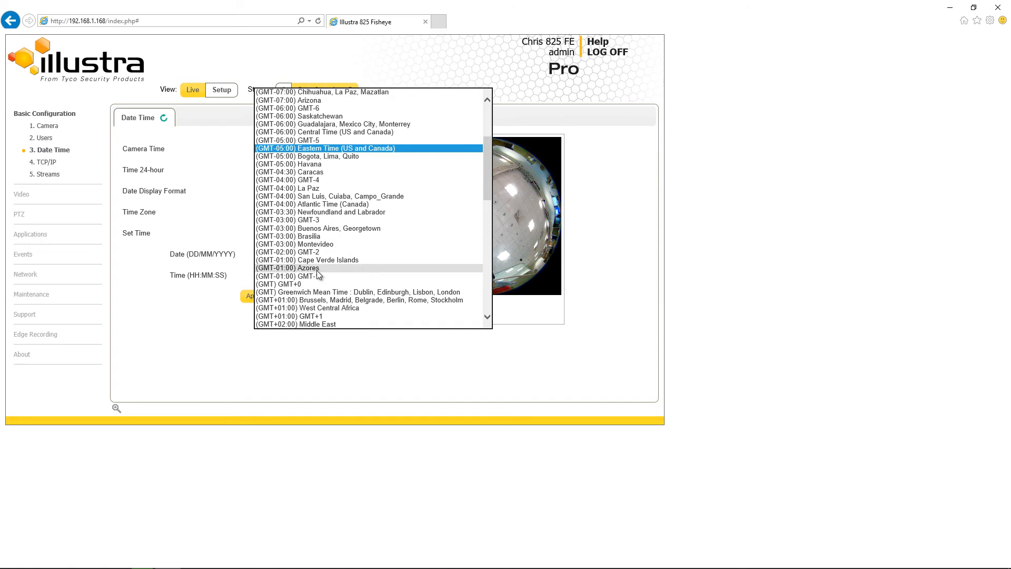
left_click(282, 292)
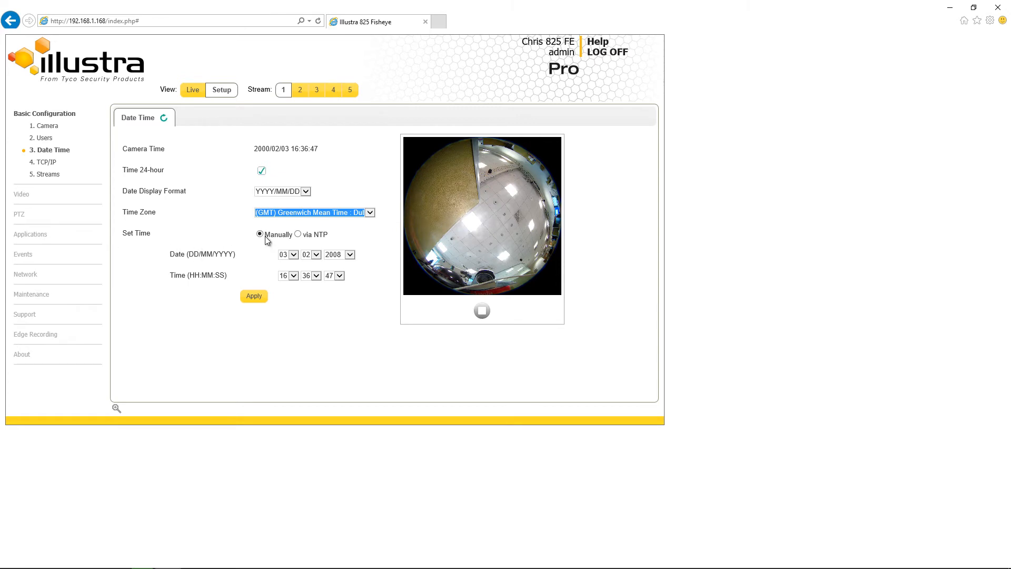
Look at the NTP option, return to manual time setting, and set the camera's date to 23/08/2016.
left_click(298, 235)
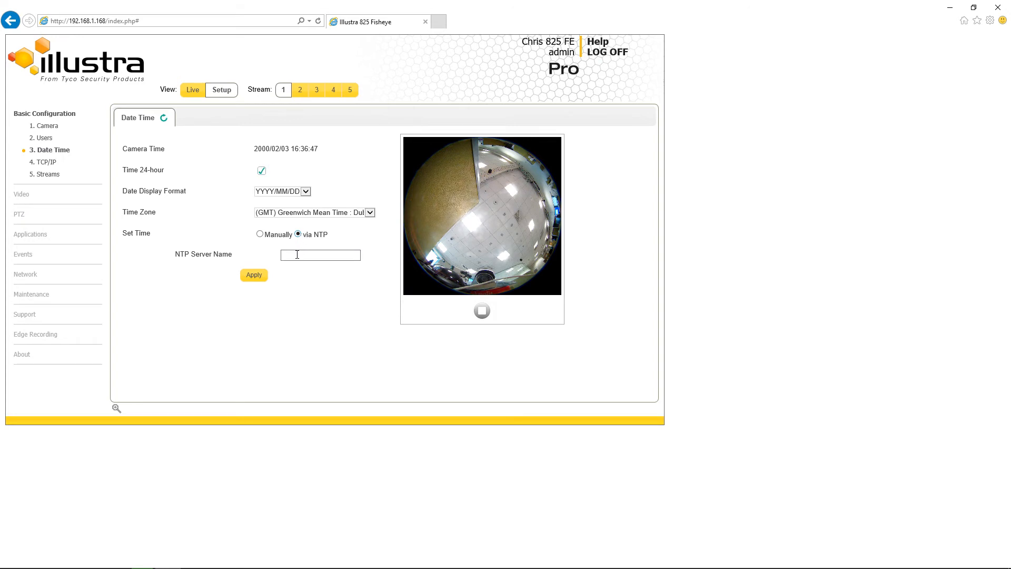
left_click(260, 234)
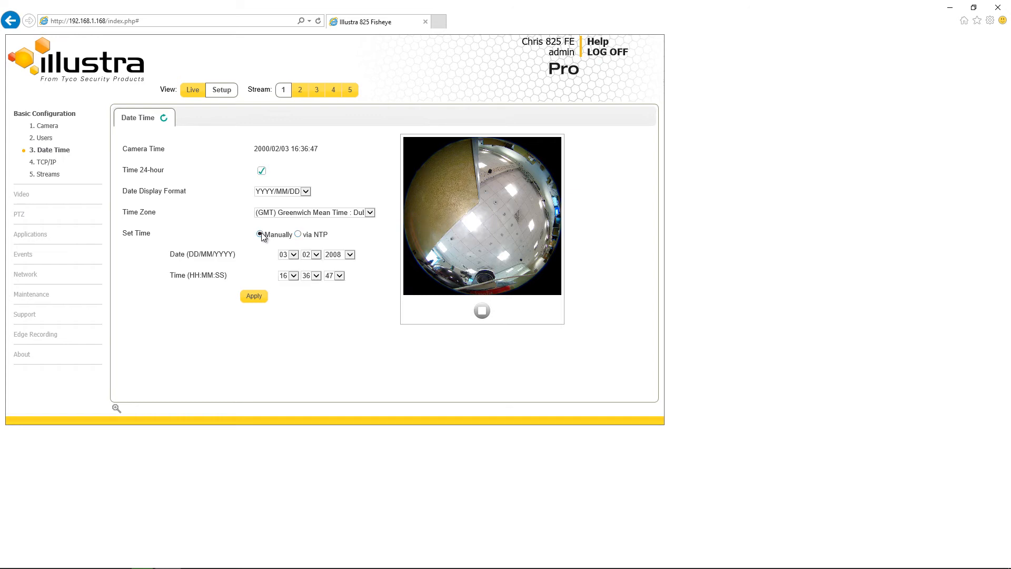
left_click(295, 254)
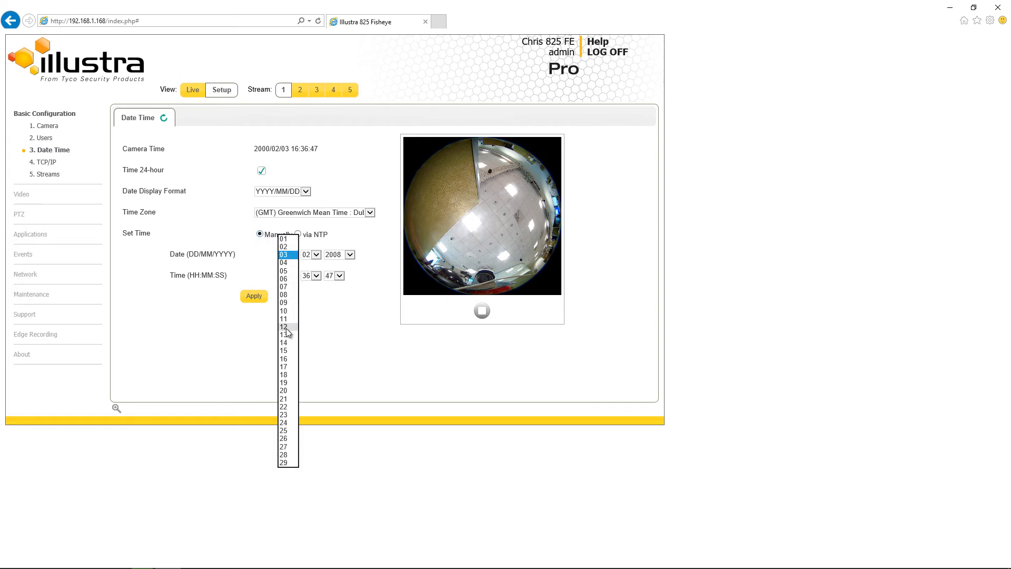
left_click(285, 414)
left_click(316, 255)
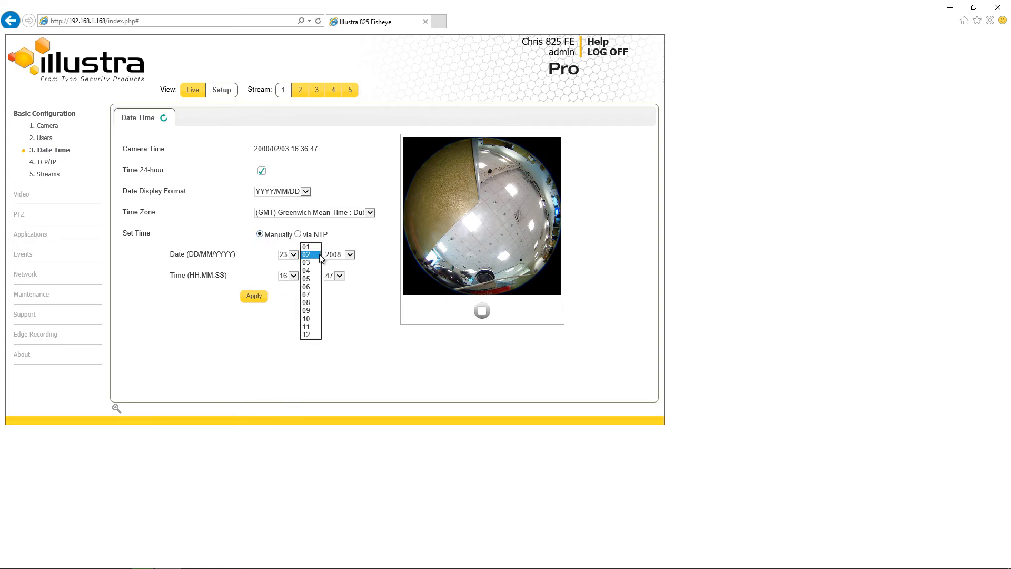
left_click(311, 302)
left_click(349, 255)
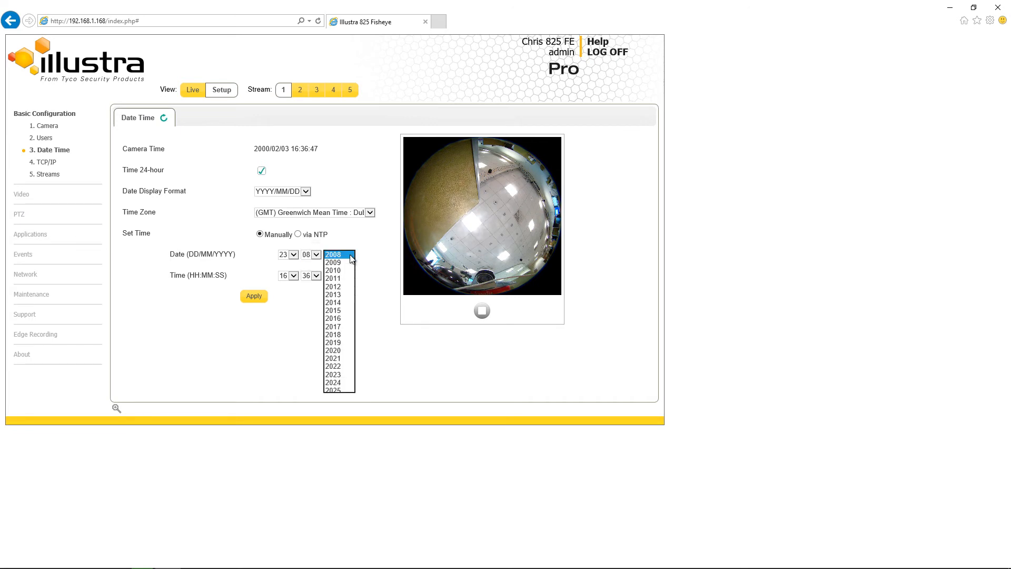
left_click(336, 320)
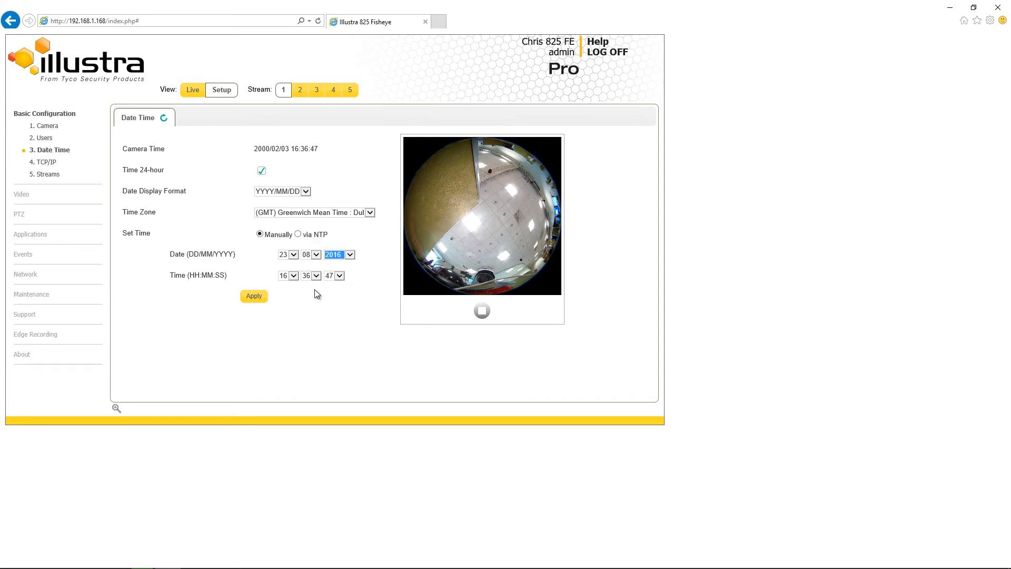
Set the camera's manual time to 14:15:15 and apply the date and time settings.
left_click(296, 276)
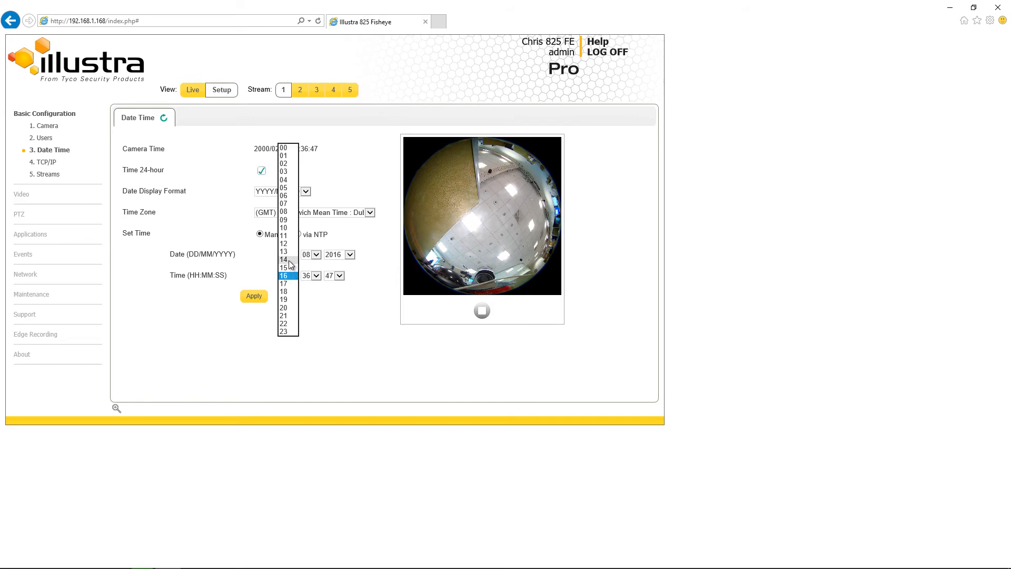
left_click(290, 260)
left_click(316, 276)
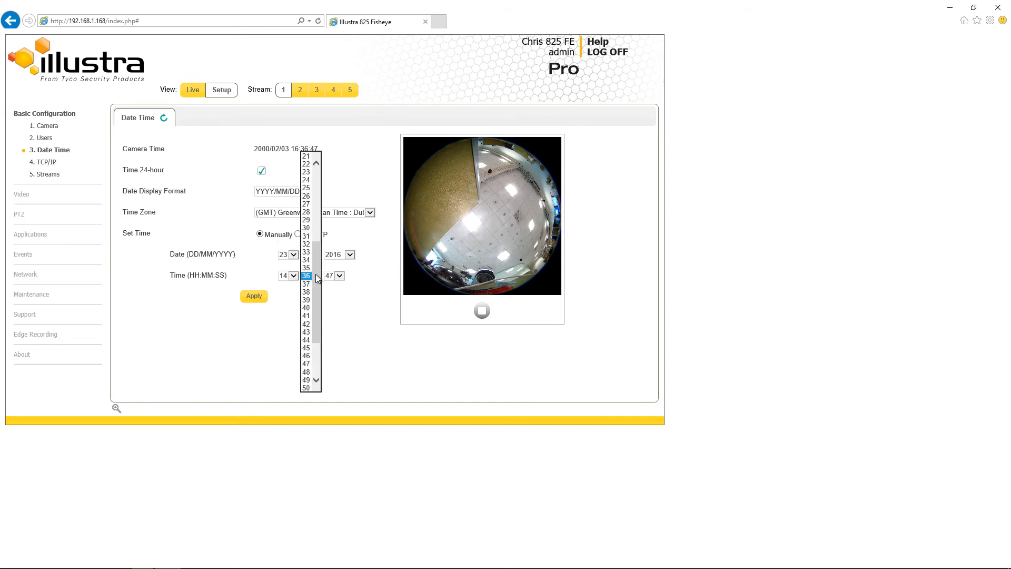
left_click_drag(318, 278, 323, 229)
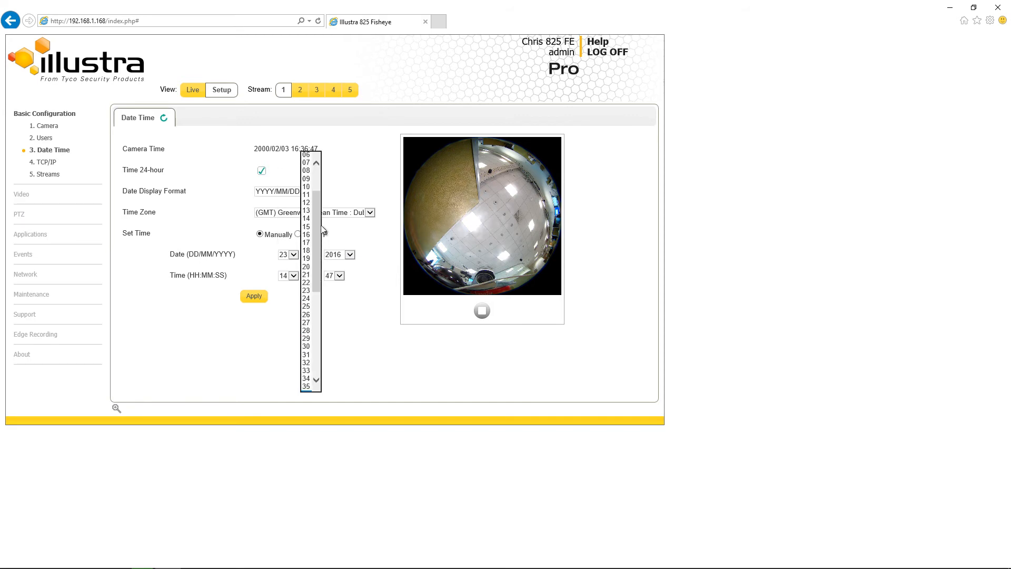
left_click(307, 228)
left_click(340, 277)
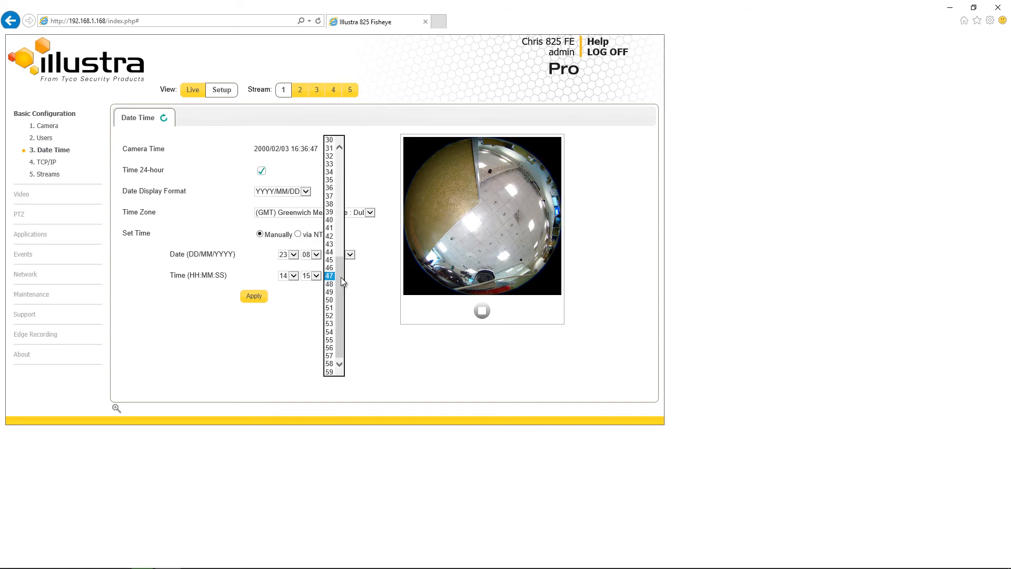
left_click_drag(347, 256, 355, 217)
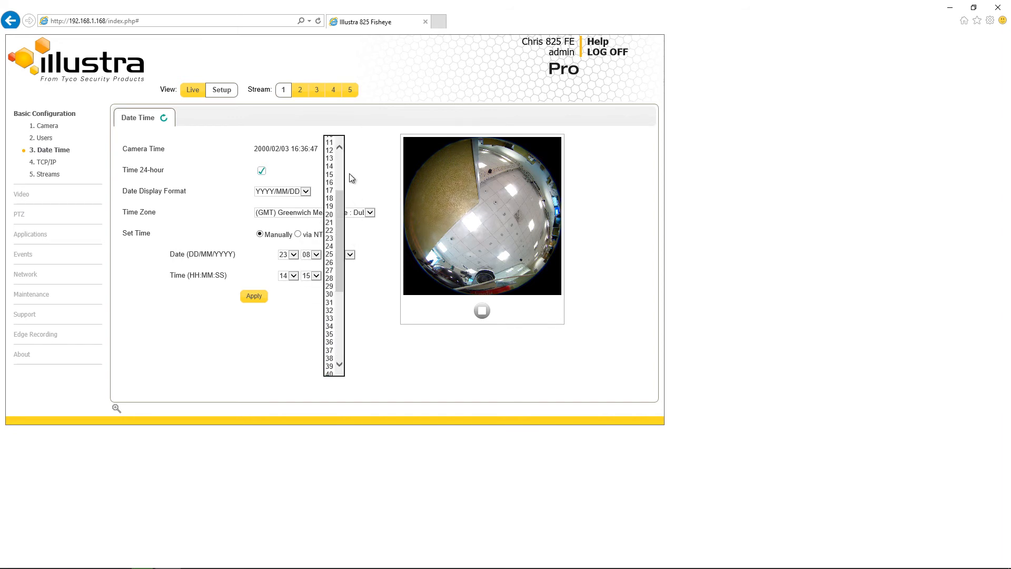
left_click(332, 177)
left_click(254, 296)
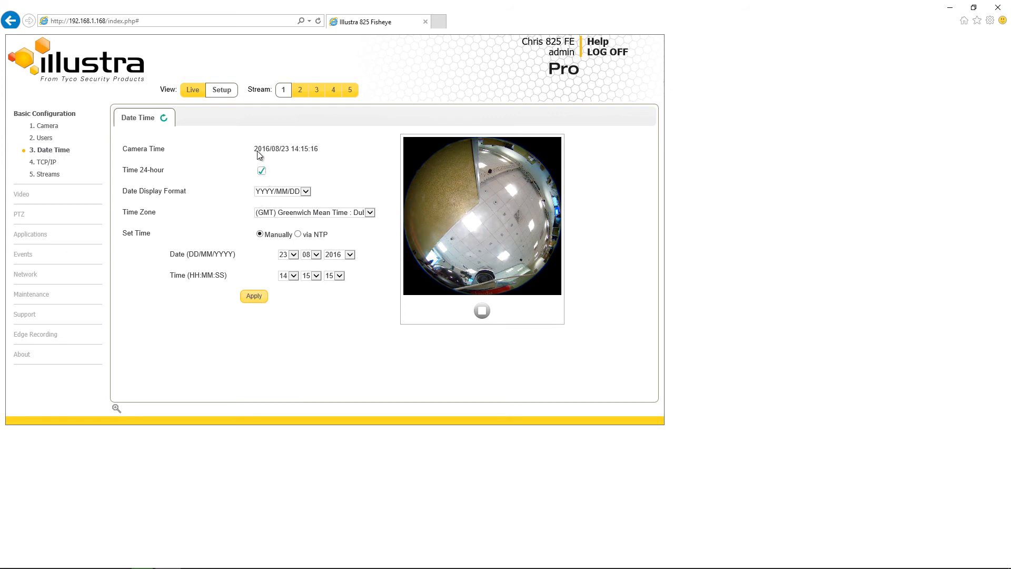
Try turning off DHCP in the IPv4 settings without applying it, and view the IPv6 settings.
left_click(53, 162)
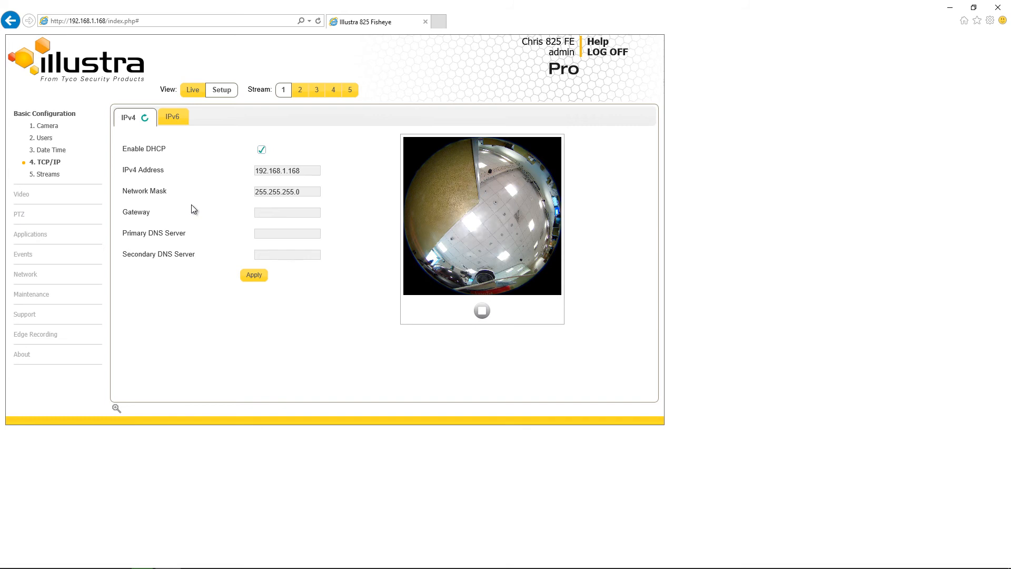
left_click(261, 150)
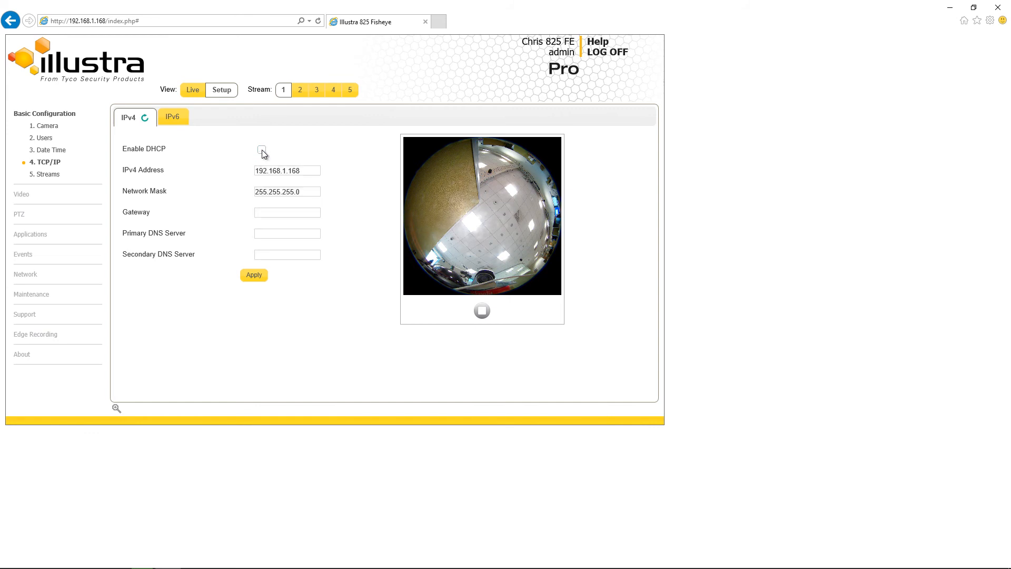
left_click(306, 169)
left_click(227, 196)
left_click(183, 123)
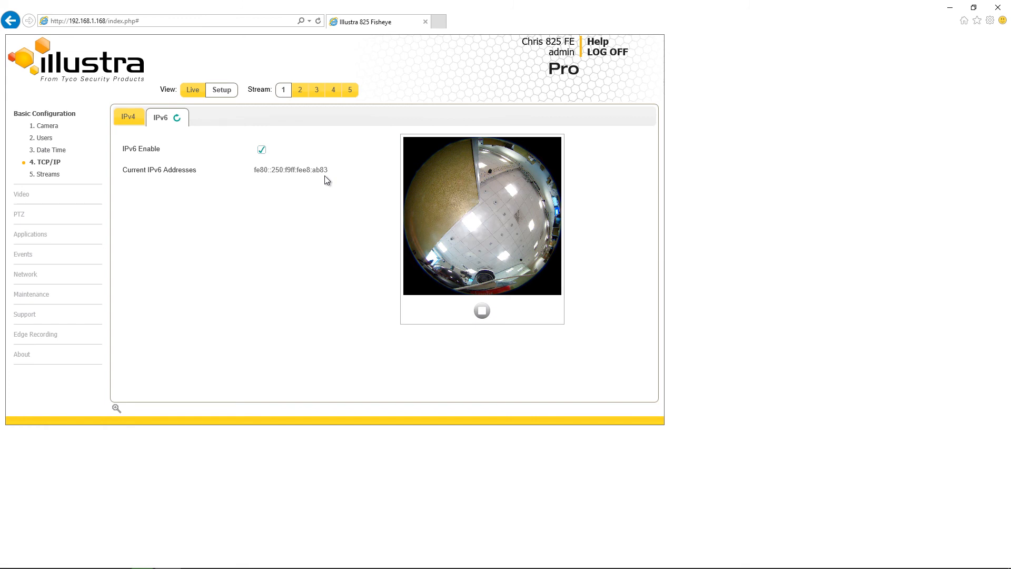
left_click(131, 117)
Open the Stream 1 settings in the basic configuration.
left_click(62, 180)
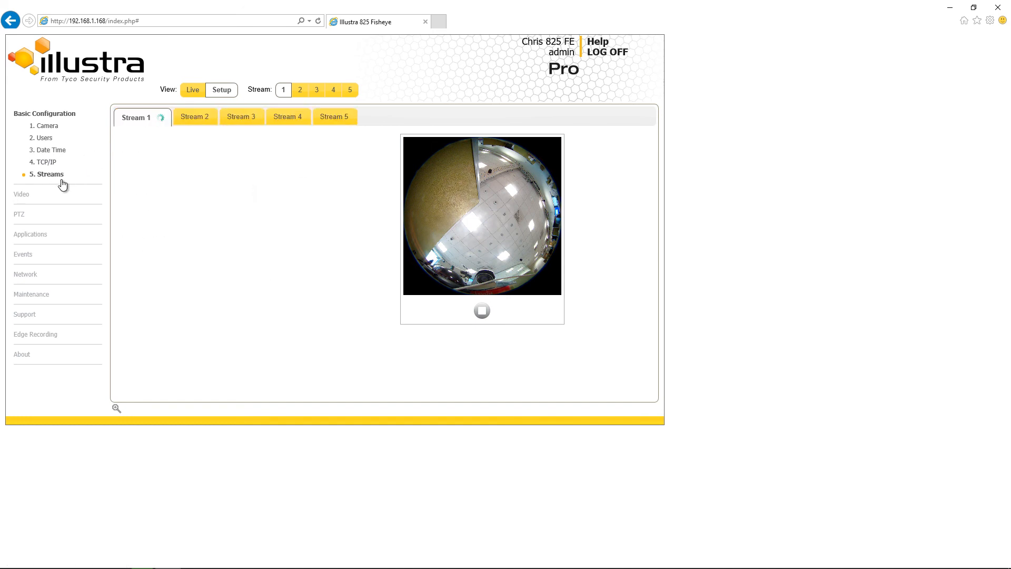